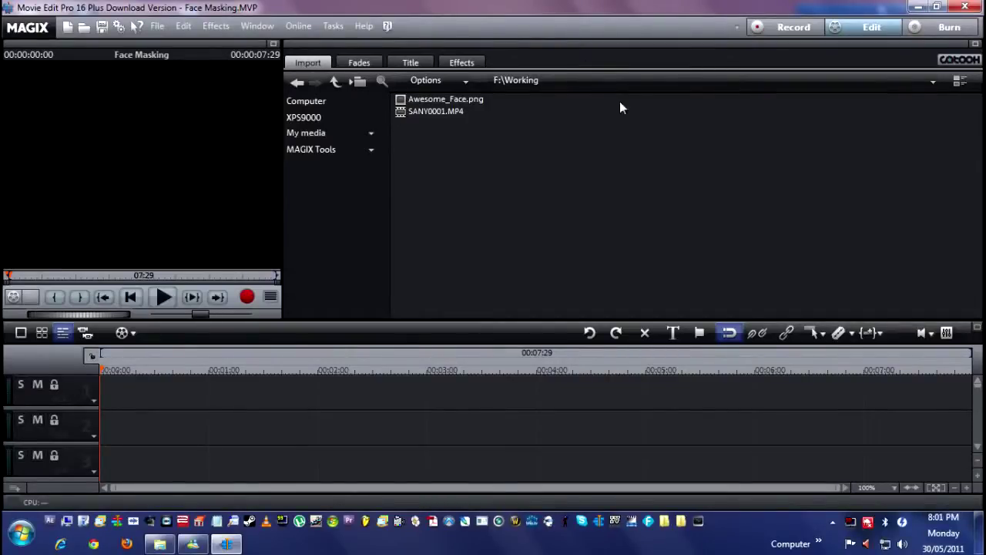
{"action": "right_click", "coordinate": [851, 520]}
{"action": "left_click", "coordinate": [579, 222]}
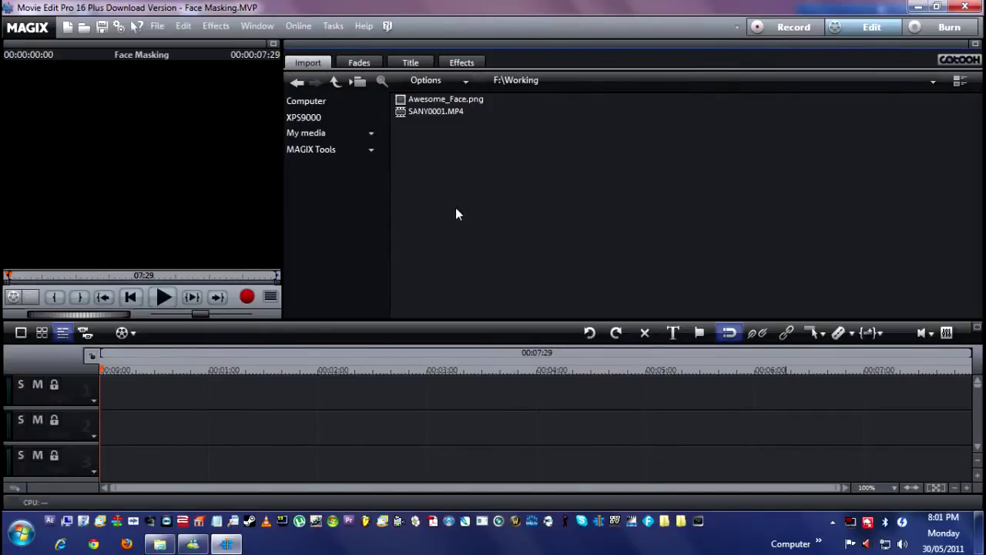
Place the SANY0001.MP4 video at the start of track 1 in the timeline.
{"action": "left_click", "coordinate": [433, 113]}
{"action": "left_click_drag", "start_coordinate": [414, 279], "coordinate": [470, 146]}
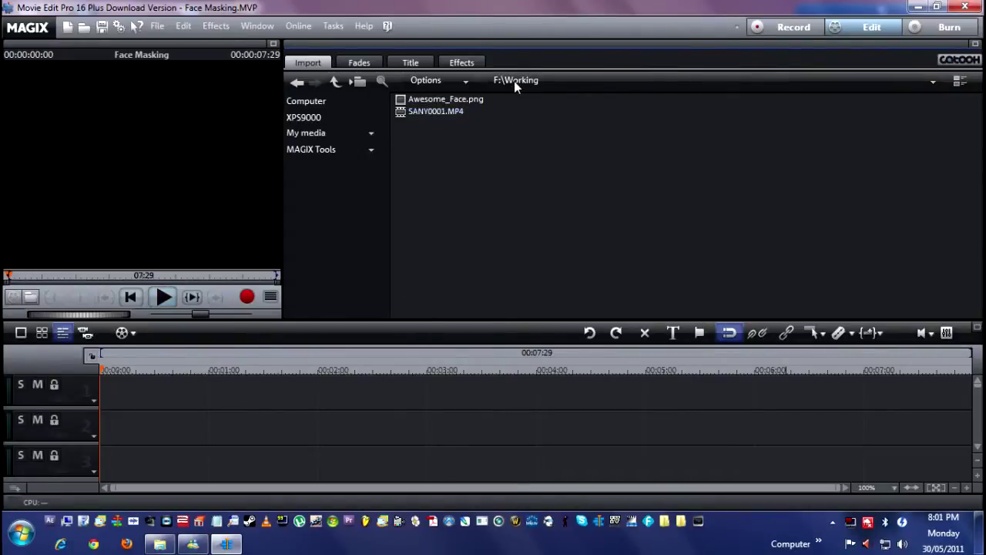
{"action": "left_click_drag", "start_coordinate": [439, 110], "coordinate": [128, 388]}
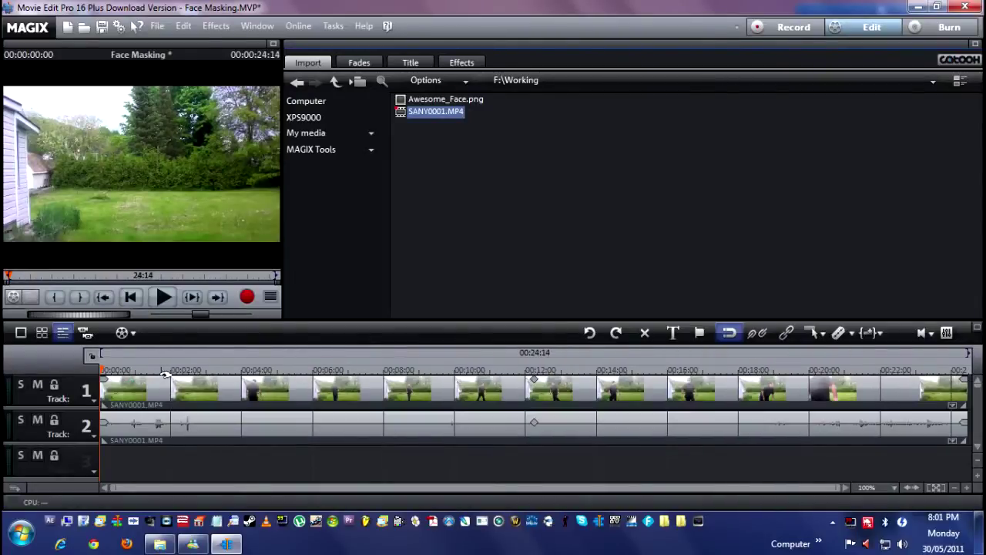
Split the video at about 00:00:08:19, delete the part before the cut, and preview the remaining clip from the start.
{"action": "left_click_drag", "start_coordinate": [242, 371], "coordinate": [407, 385]}
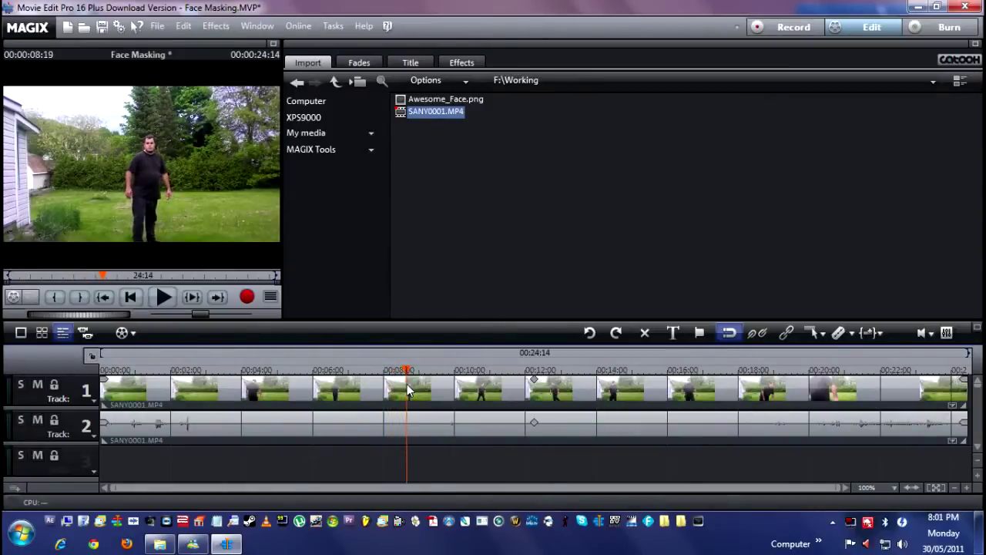
{"action": "key", "text": "t"}
{"action": "left_click", "coordinate": [360, 393]}
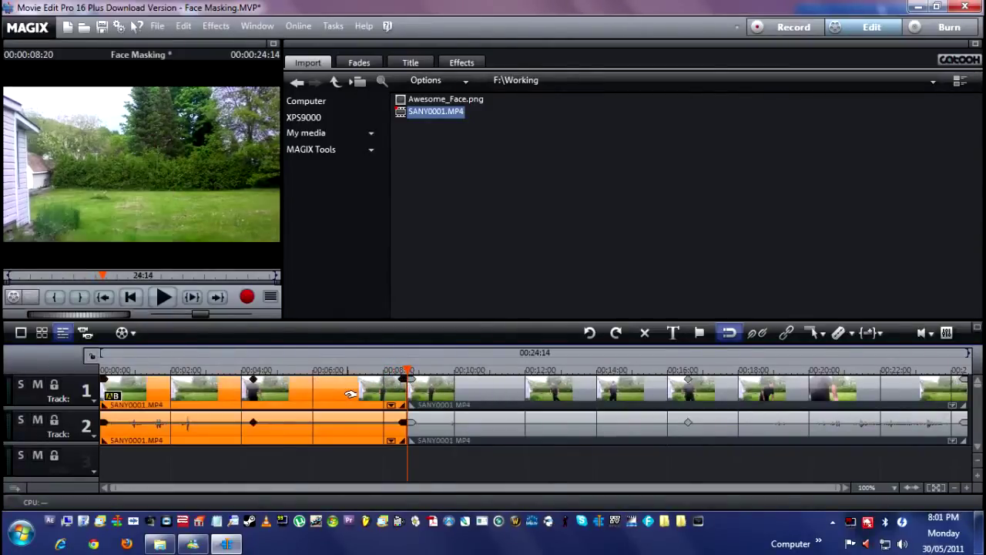
{"action": "key", "text": "Delete"}
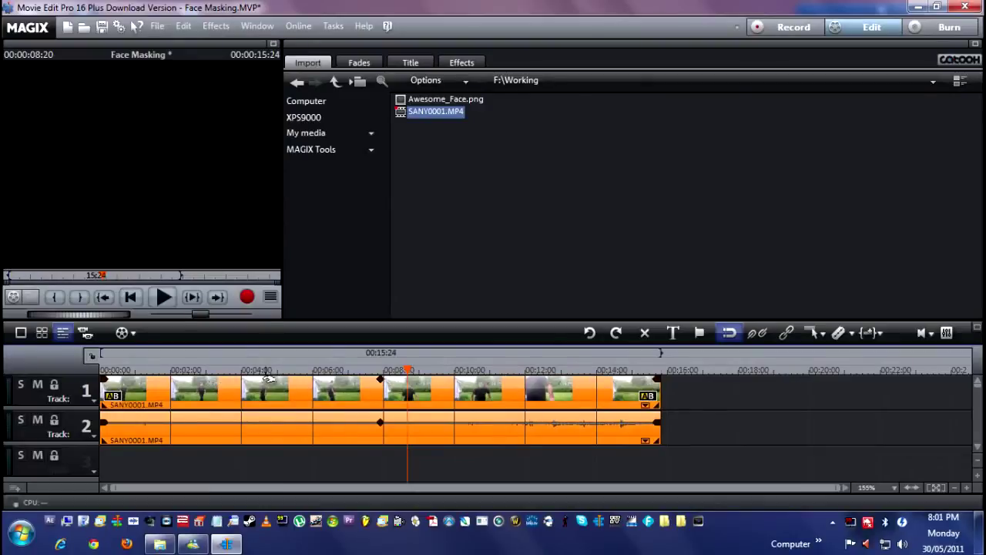
{"action": "left_click", "coordinate": [109, 371]}
{"action": "left_click", "coordinate": [105, 370]}
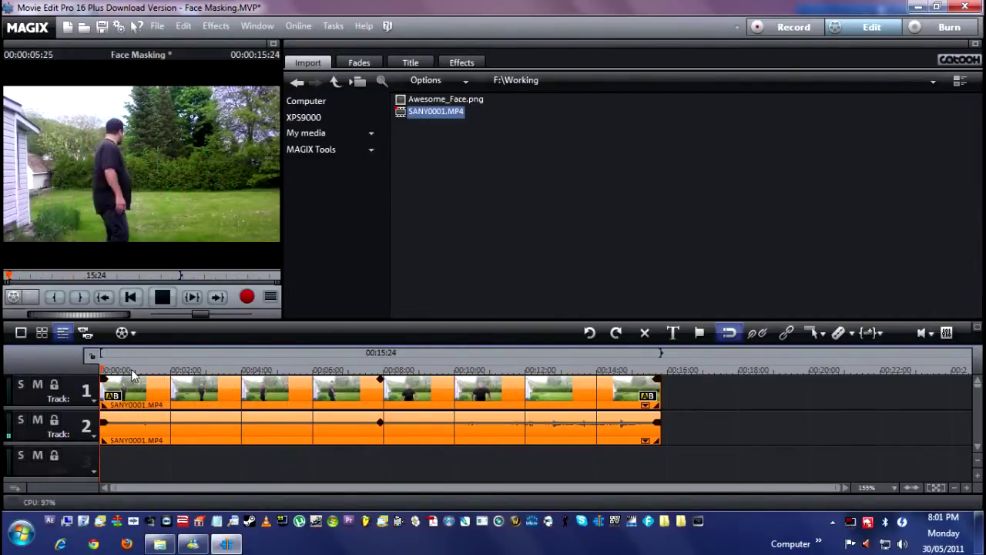
{"action": "key", "text": "space"}
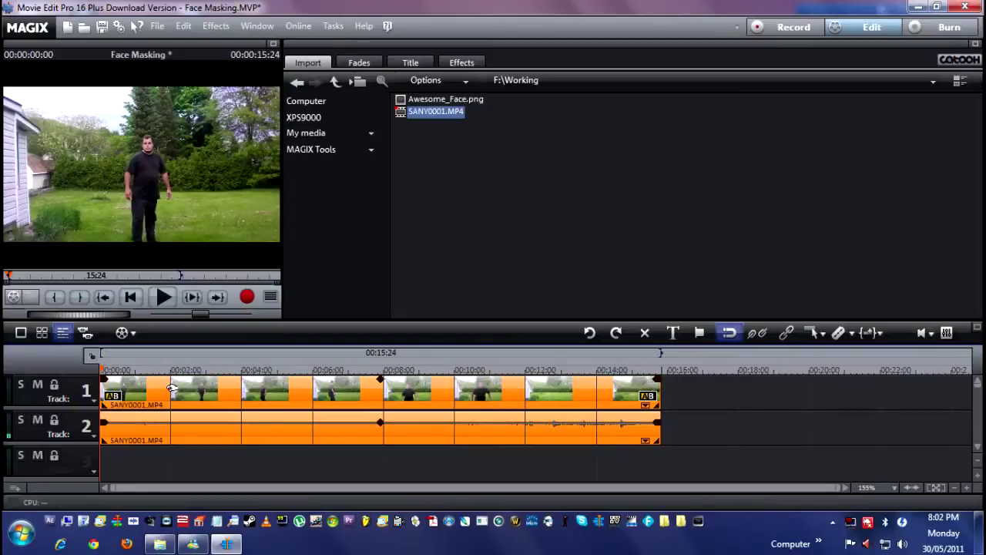
Try moving the video clip down one track to leave track 1 empty.
{"action": "left_click", "coordinate": [171, 393]}
{"action": "left_click_drag", "start_coordinate": [173, 399], "coordinate": [173, 424]}
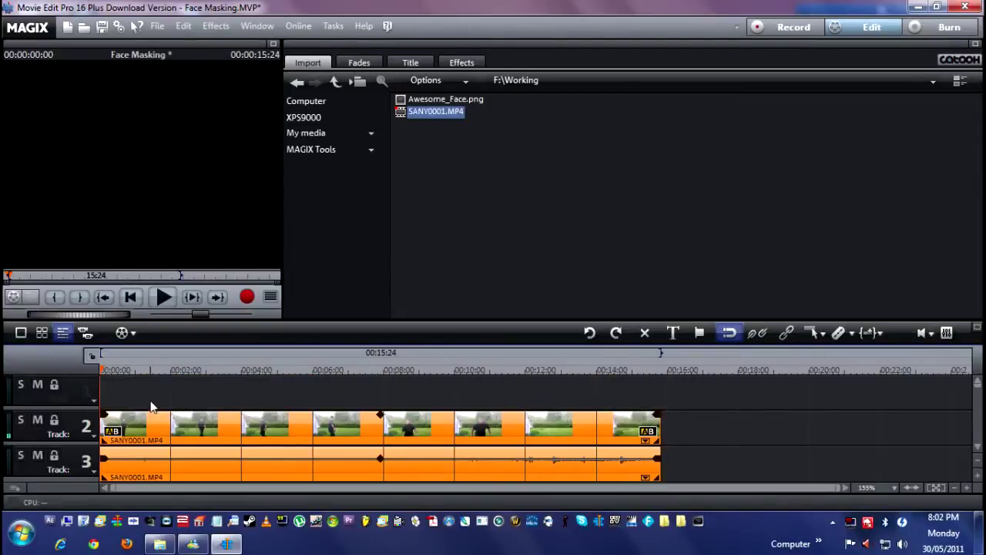
{"action": "left_click", "coordinate": [147, 405]}
{"action": "left_click", "coordinate": [106, 370]}
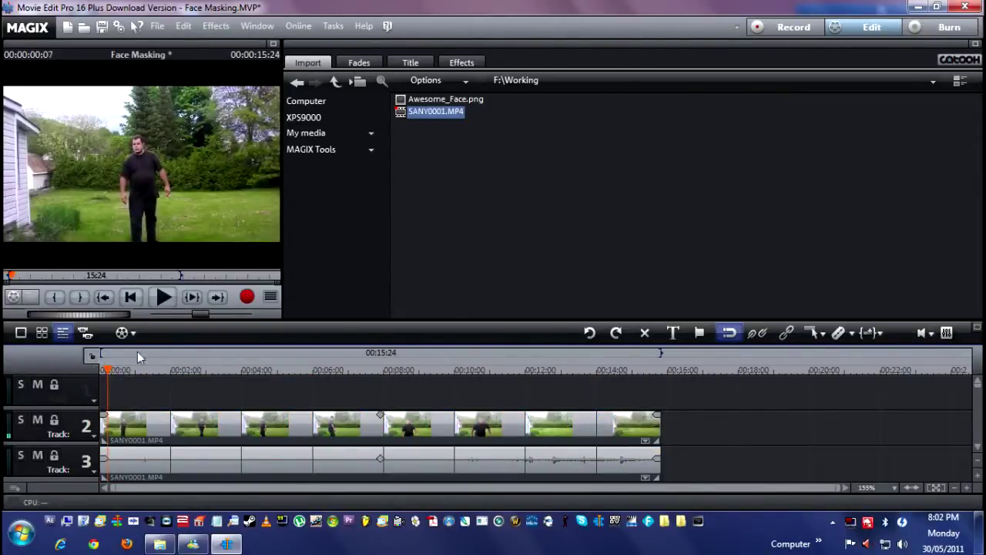
Add Awesome_Face.png on track 3 at the start of the timeline and select it.
{"action": "left_click_drag", "start_coordinate": [436, 101], "coordinate": [147, 383]}
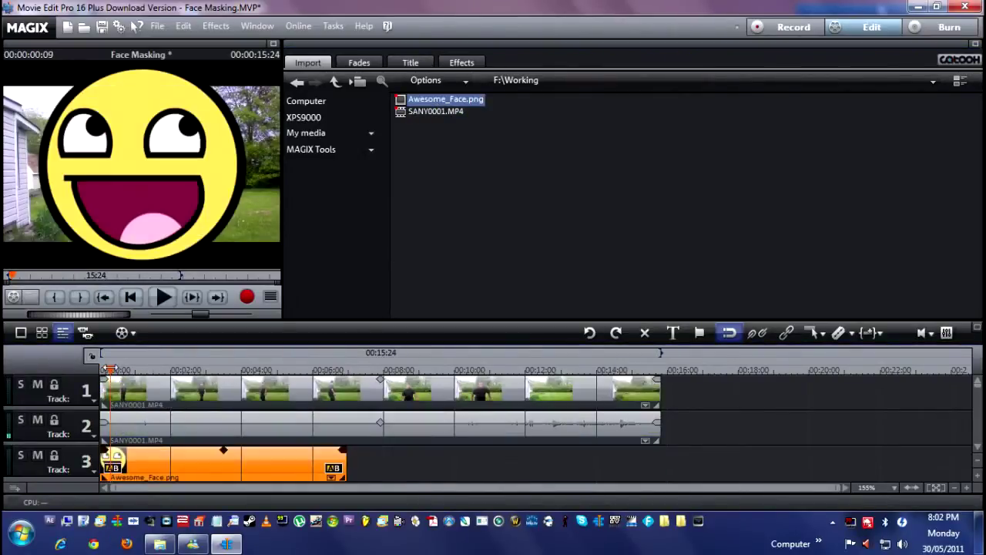
{"action": "left_click_drag", "start_coordinate": [111, 370], "coordinate": [128, 370]}
{"action": "left_click", "coordinate": [178, 461]}
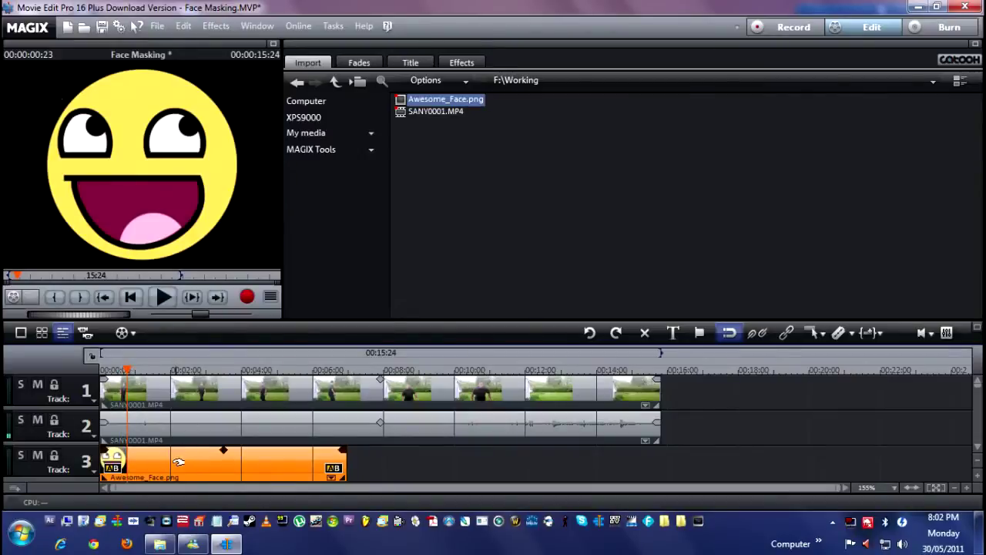
Shrink the face image to 63 × 56 pixels with the Size/Position effect, place it near the man's head, and go to the first frame.
{"action": "left_click", "coordinate": [463, 62]}
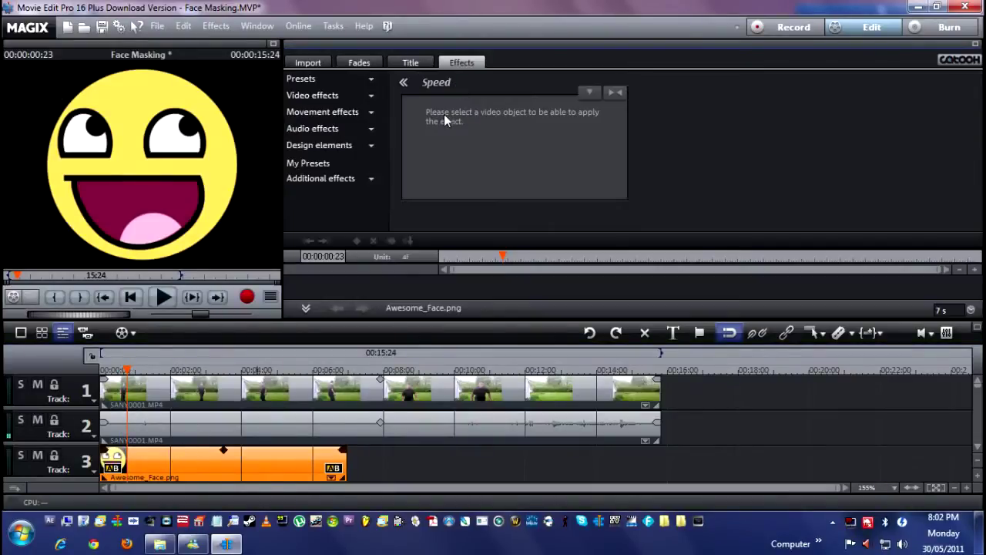
{"action": "left_click", "coordinate": [352, 114]}
{"action": "left_click", "coordinate": [349, 131]}
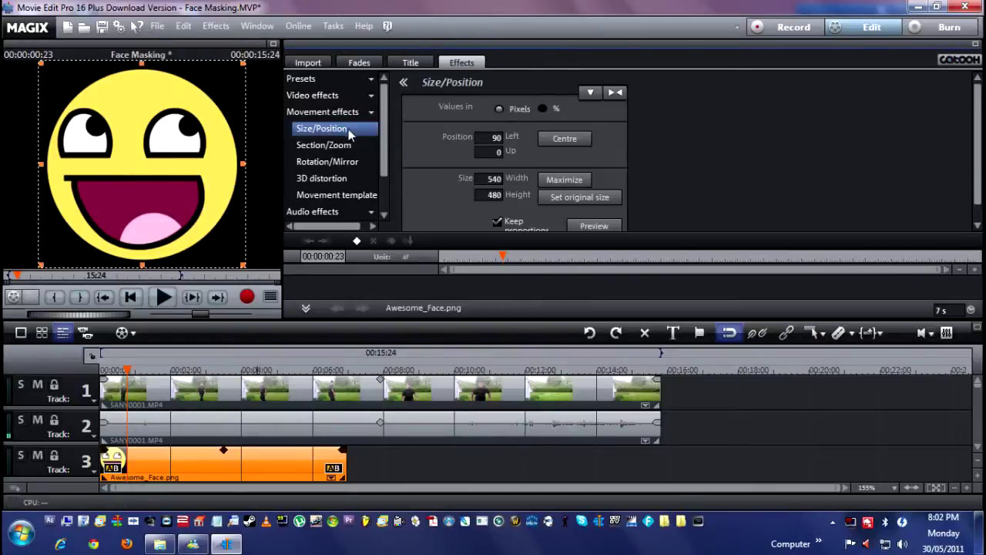
{"action": "left_click_drag", "start_coordinate": [183, 149], "coordinate": [125, 231]}
{"action": "left_click_drag", "start_coordinate": [59, 240], "coordinate": [149, 140]}
{"action": "key", "text": "Left"}
{"action": "key", "text": "Left"}
{"action": "key", "text": "Left"}
{"action": "key", "text": "Left"}
{"action": "key", "text": "Left"}
{"action": "key", "text": "Left"}
{"action": "key", "text": "Left"}
{"action": "key", "text": "Left"}
{"action": "key", "text": "Left"}
{"action": "key", "text": "Left"}
{"action": "key", "text": "Left"}
{"action": "key", "text": "Left"}
{"action": "key", "text": "Left"}
{"action": "key", "text": "Left"}
{"action": "key", "text": "Left"}
{"action": "key", "text": "Left"}
{"action": "key", "text": "Left"}
{"action": "key", "text": "Left"}
{"action": "key", "text": "Left"}
{"action": "key", "text": "Left"}
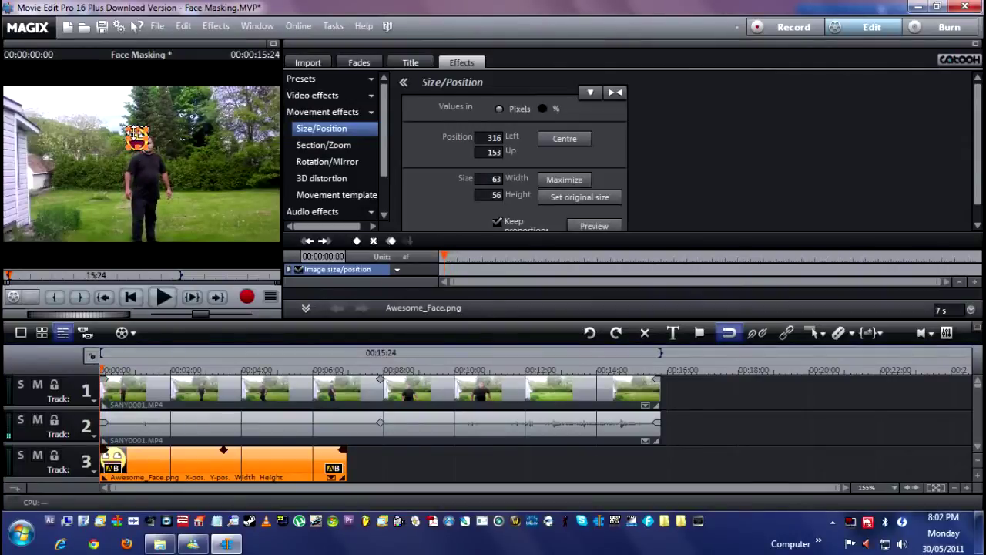
Keyframe the face image over the man's head at position 346, 159 on the first frame and 318, 166 at 00:00:00:07.
{"action": "left_click_drag", "start_coordinate": [136, 137], "coordinate": [147, 141]}
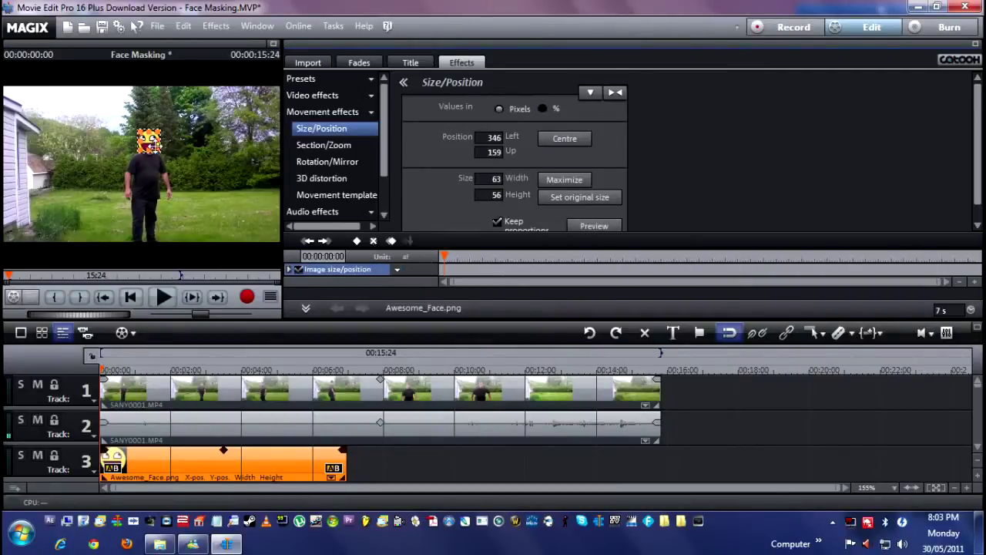
{"action": "left_click", "coordinate": [356, 241]}
{"action": "left_click", "coordinate": [147, 143]}
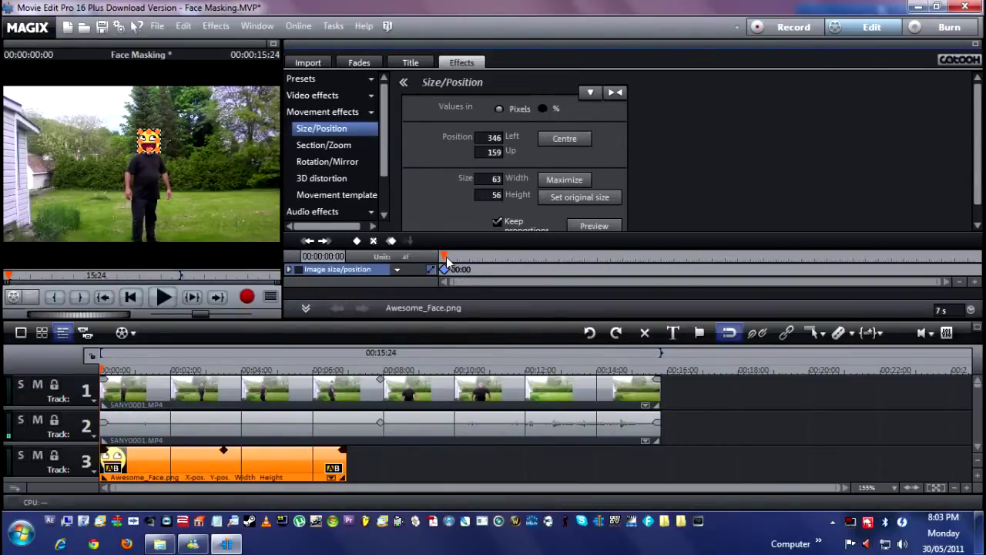
{"action": "left_click_drag", "start_coordinate": [453, 260], "coordinate": [461, 257]}
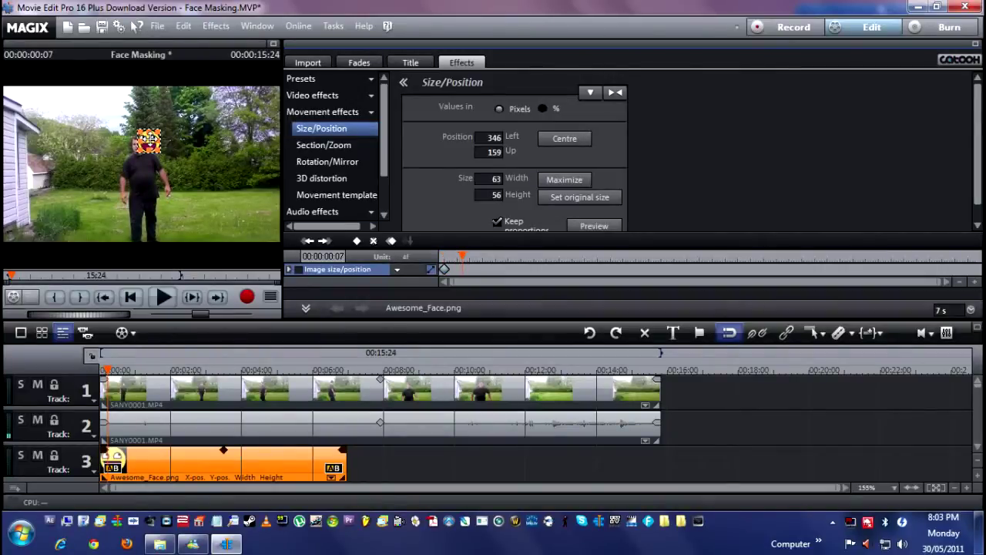
{"action": "left_click_drag", "start_coordinate": [148, 140], "coordinate": [139, 143]}
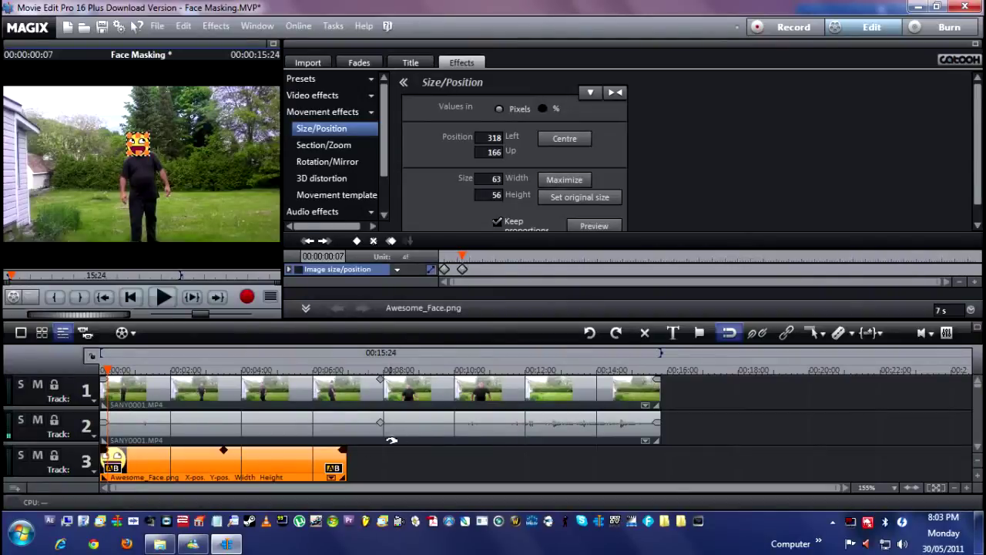
Extend the face image to 00:00:12:02, split the video there, delete the remainder, and return to the start of the timeline.
{"action": "left_click_drag", "start_coordinate": [344, 465], "coordinate": [666, 464]}
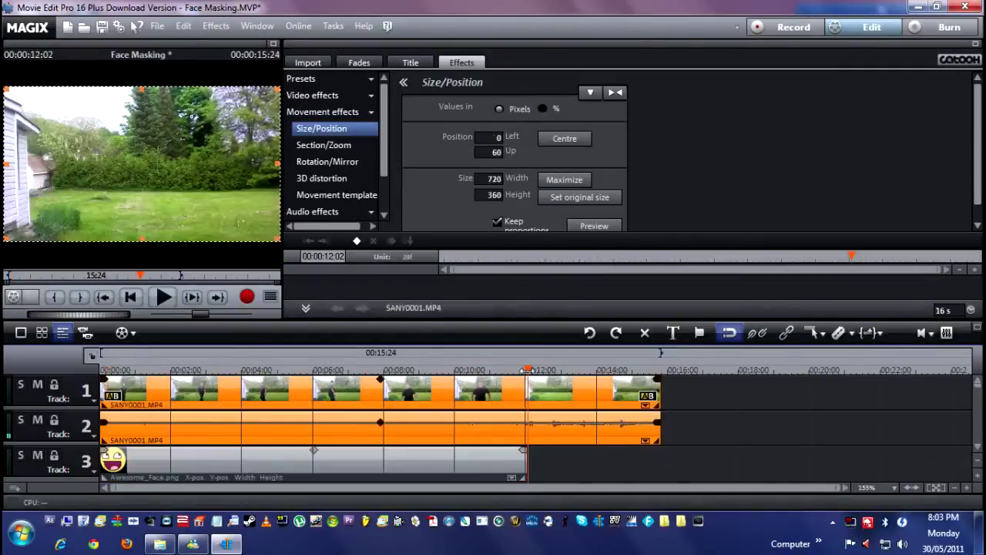
{"action": "left_click", "coordinate": [587, 407]}
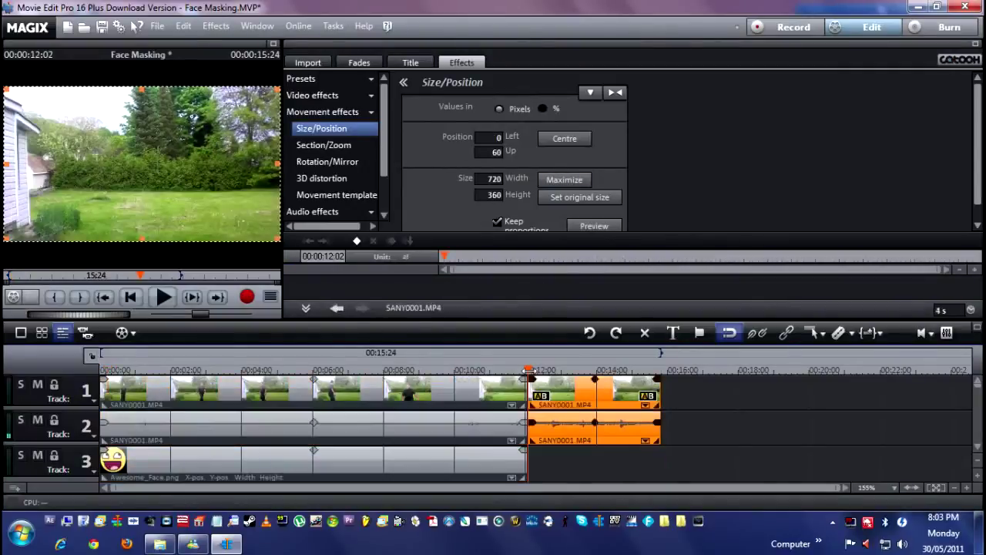
{"action": "key", "text": "Delete"}
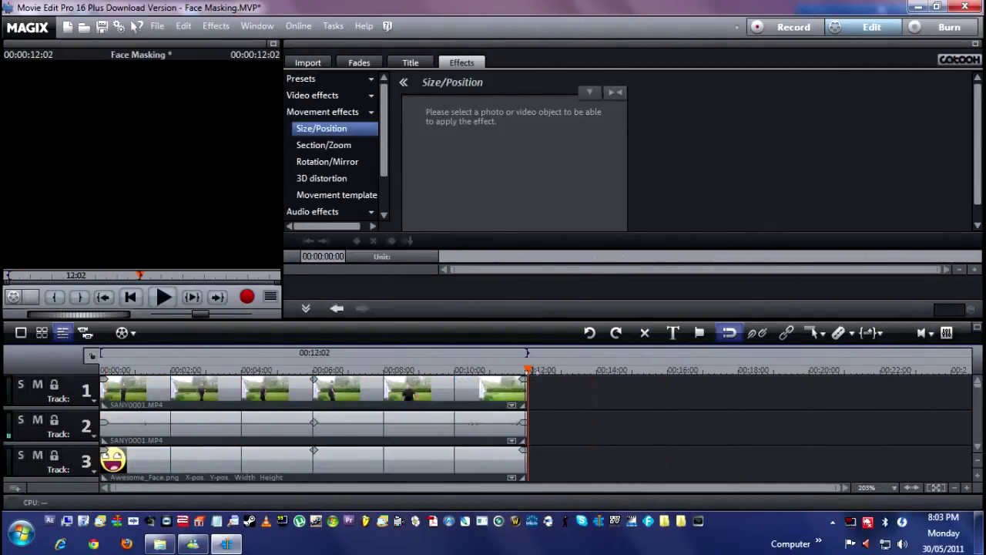
{"action": "key", "text": "space"}
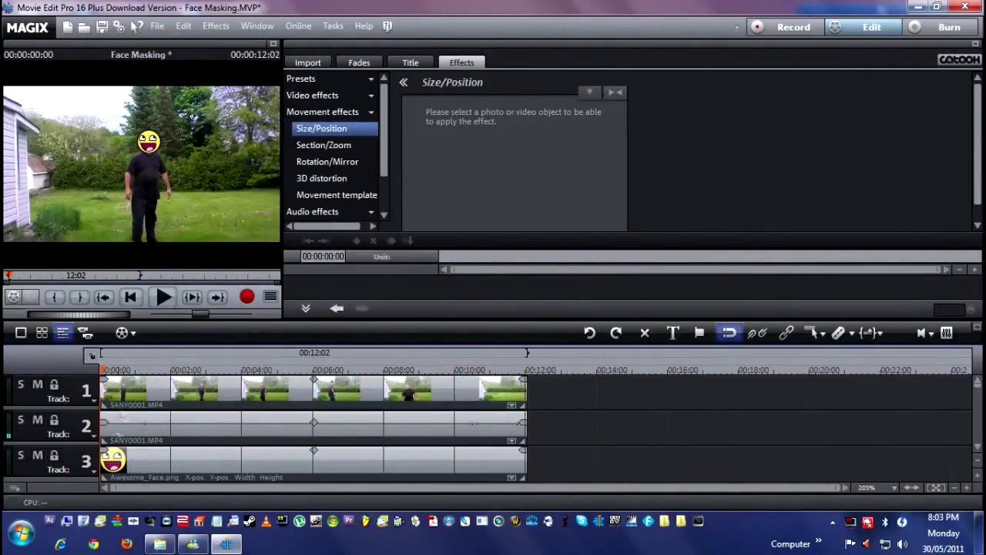
Select the face image and keyframe its position over the man's head at several points between about 1 and 3 seconds.
{"action": "left_click", "coordinate": [120, 459]}
{"action": "left_click", "coordinate": [108, 370]}
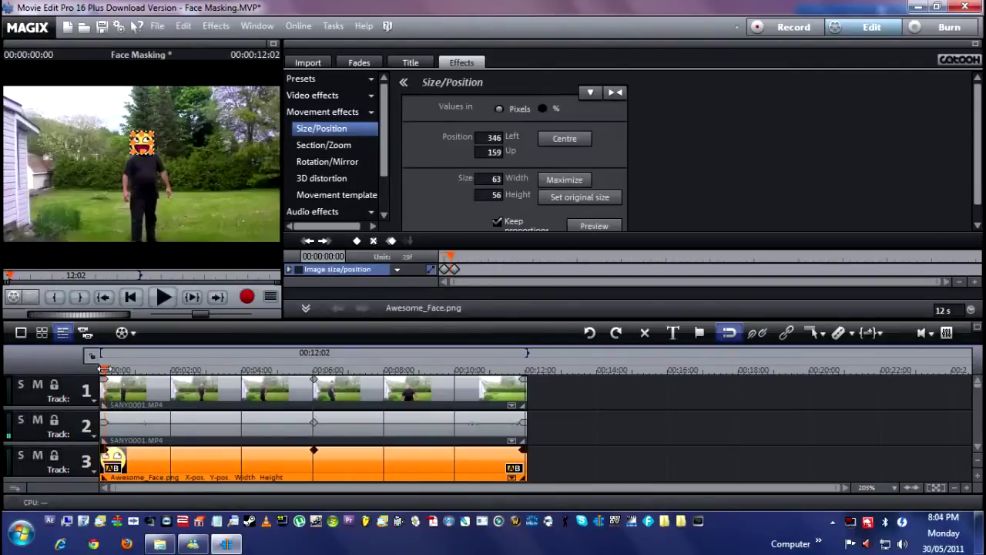
{"action": "left_click_drag", "start_coordinate": [108, 370], "coordinate": [116, 370]}
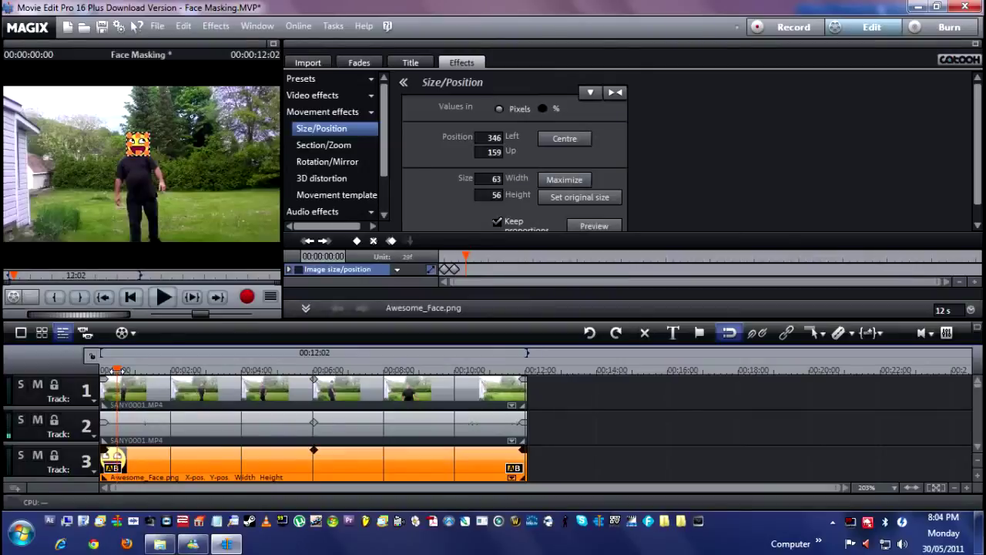
{"action": "left_click_drag", "start_coordinate": [117, 370], "coordinate": [141, 370]}
{"action": "left_click_drag", "start_coordinate": [147, 144], "coordinate": [175, 144]}
{"action": "left_click", "coordinate": [149, 370]}
{"action": "left_click_drag", "start_coordinate": [149, 370], "coordinate": [177, 369]}
{"action": "left_click_drag", "start_coordinate": [175, 144], "coordinate": [190, 142]}
{"action": "left_click_drag", "start_coordinate": [176, 370], "coordinate": [196, 367]}
{"action": "left_click_drag", "start_coordinate": [189, 142], "coordinate": [202, 138]}
Keyframe the face image to follow the man's head leftward at four points between about 3 and 5 seconds.
{"action": "left_click_drag", "start_coordinate": [198, 370], "coordinate": [213, 369]}
{"action": "left_click_drag", "start_coordinate": [203, 138], "coordinate": [176, 136]}
{"action": "left_click_drag", "start_coordinate": [212, 370], "coordinate": [228, 370]}
{"action": "left_click_drag", "start_coordinate": [177, 136], "coordinate": [150, 137]}
{"action": "left_click_drag", "start_coordinate": [228, 369], "coordinate": [241, 370]}
{"action": "left_click_drag", "start_coordinate": [150, 137], "coordinate": [122, 138]}
{"action": "left_click_drag", "start_coordinate": [241, 370], "coordinate": [271, 370]}
{"action": "left_click_drag", "start_coordinate": [121, 138], "coordinate": [78, 134]}
Keyframe the face image over the man's head at points between about 5 and 7 seconds, adjusting its size slightly.
{"action": "mouse_move", "coordinate": [271, 370]}
{"action": "left_mouse_down"}
{"action": "mouse_move", "coordinate": [237, 368]}
{"action": "mouse_move", "coordinate": [287, 370]}
{"action": "left_mouse_up"}
{"action": "mouse_move", "coordinate": [81, 136]}
{"action": "left_mouse_down"}
{"action": "mouse_move", "coordinate": [104, 137]}
{"action": "mouse_move", "coordinate": [85, 150]}
{"action": "left_mouse_up"}
{"action": "left_click_drag", "start_coordinate": [100, 137], "coordinate": [101, 135]}
{"action": "left_click_drag", "start_coordinate": [290, 370], "coordinate": [304, 370]}
{"action": "left_click_drag", "start_coordinate": [105, 138], "coordinate": [119, 134]}
{"action": "left_click_drag", "start_coordinate": [304, 369], "coordinate": [337, 370]}
{"action": "mouse_move", "coordinate": [115, 133]}
{"action": "left_mouse_down"}
{"action": "mouse_move", "coordinate": [120, 127]}
{"action": "mouse_move", "coordinate": [103, 141]}
{"action": "mouse_move", "coordinate": [119, 125]}
{"action": "left_mouse_up"}
Keyframe the face image over the man's head at three points between about 7 and 8.5 seconds.
{"action": "left_click_drag", "start_coordinate": [337, 370], "coordinate": [356, 370]}
{"action": "left_click_drag", "start_coordinate": [120, 124], "coordinate": [127, 121]}
{"action": "left_click_drag", "start_coordinate": [356, 369], "coordinate": [371, 370]}
{"action": "left_click_drag", "start_coordinate": [127, 123], "coordinate": [145, 131]}
{"action": "left_click_drag", "start_coordinate": [371, 370], "coordinate": [394, 370]}
{"action": "left_click_drag", "start_coordinate": [145, 133], "coordinate": [129, 157]}
Keyframe the face image over the man's head at two points between about 8.5 and 9 seconds, enlarging it slightly.
{"action": "left_click_drag", "start_coordinate": [395, 370], "coordinate": [409, 370]}
{"action": "left_click_drag", "start_coordinate": [130, 157], "coordinate": [173, 151]}
{"action": "left_click_drag", "start_coordinate": [409, 370], "coordinate": [418, 370]}
{"action": "left_click_drag", "start_coordinate": [174, 150], "coordinate": [196, 149]}
{"action": "left_click_drag", "start_coordinate": [211, 161], "coordinate": [213, 164]}
Keyframe the face image at position 478, 158 at 00:00:09:10, and at 378, 129 with size 118 × 106 at 00:00:09:27.
{"action": "left_click_drag", "start_coordinate": [418, 370], "coordinate": [430, 370]}
{"action": "left_click_drag", "start_coordinate": [199, 149], "coordinate": [206, 136]}
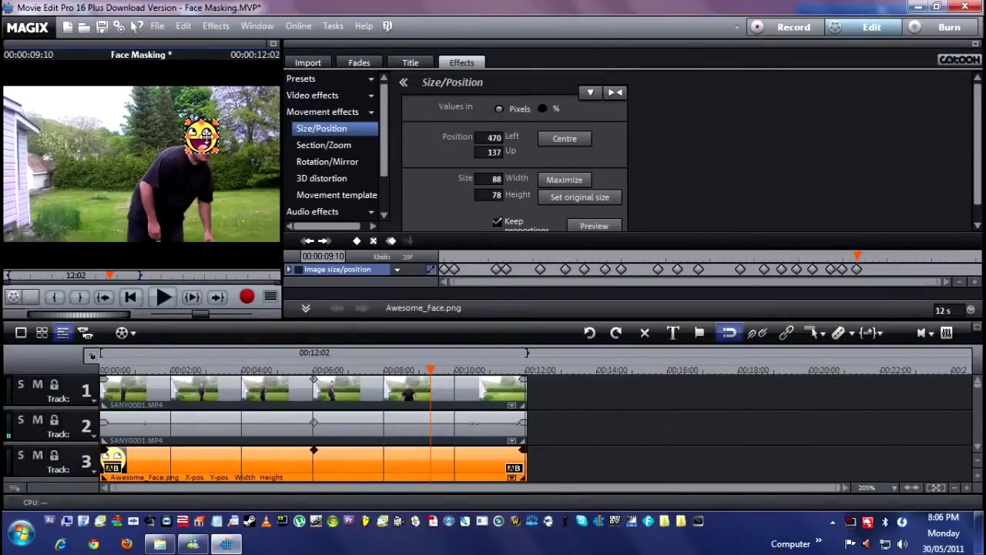
{"action": "left_click_drag", "start_coordinate": [207, 137], "coordinate": [209, 147]}
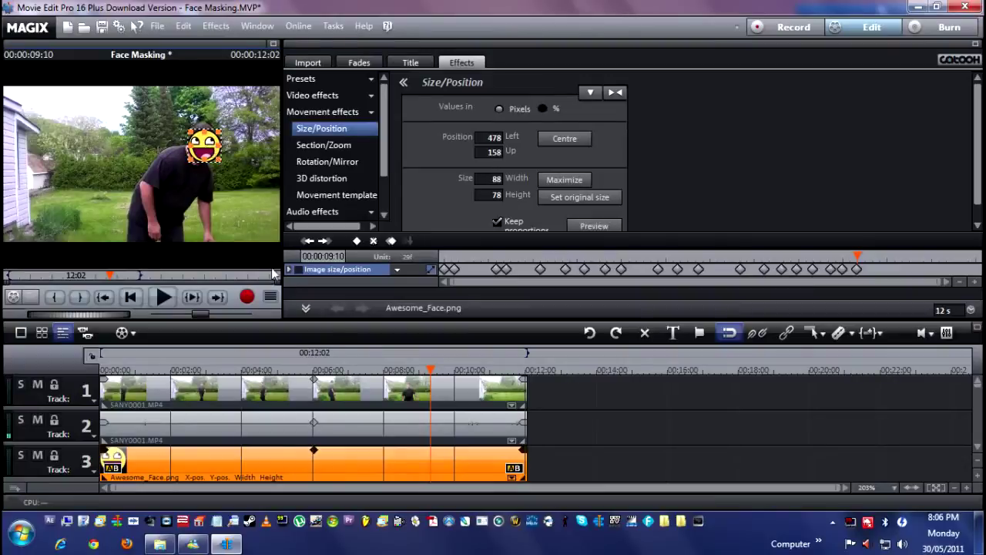
{"action": "left_click_drag", "start_coordinate": [429, 368], "coordinate": [451, 369]}
{"action": "mouse_move", "coordinate": [182, 126]}
{"action": "left_mouse_down"}
{"action": "mouse_move", "coordinate": [157, 133]}
{"action": "mouse_move", "coordinate": [145, 115]}
{"action": "mouse_move", "coordinate": [175, 129]}
{"action": "left_mouse_up"}
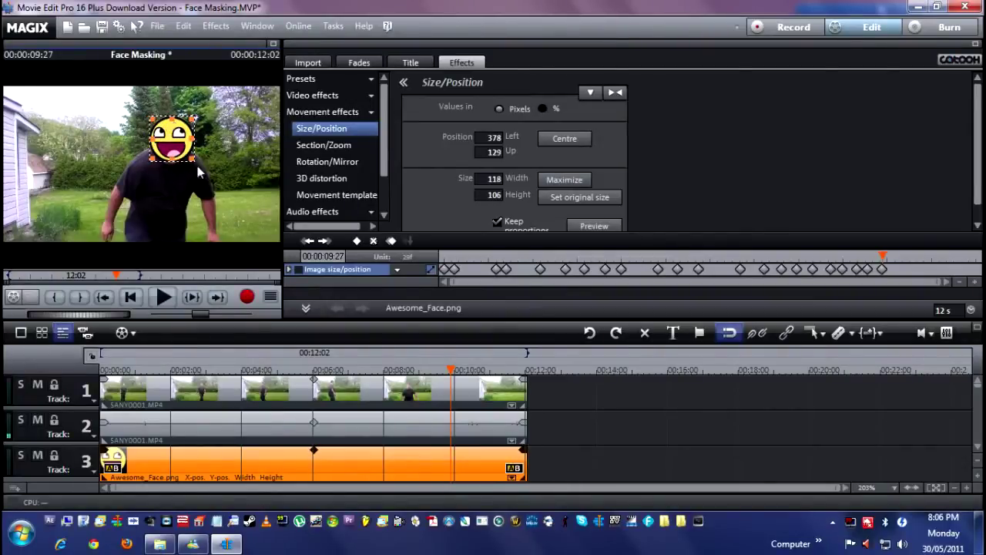